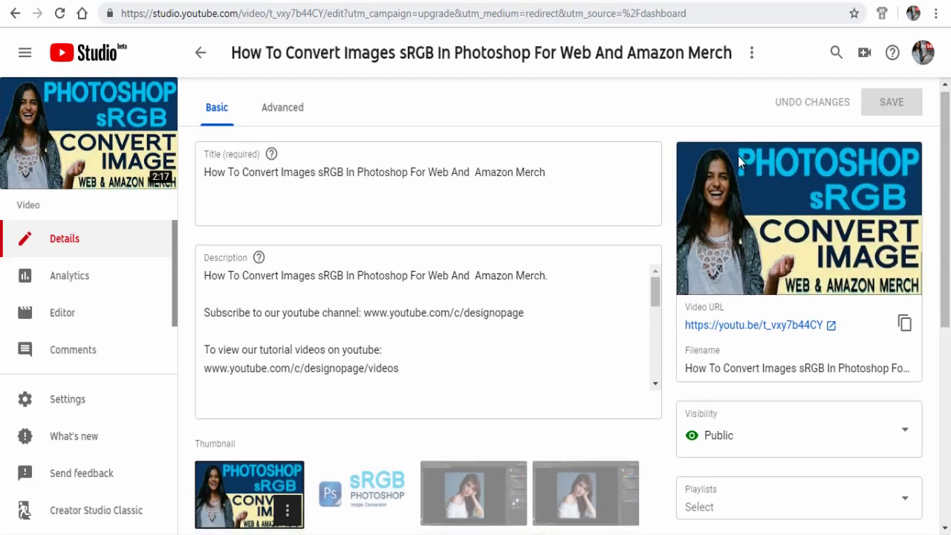
Step: Open the end screen editor for the sRGB image conversion video
{"action": "scroll", "coordinate": [739, 158], "scroll_direction": "down", "scroll_amount": 2}
{"action": "scroll", "coordinate": [739, 159], "scroll_direction": "down", "scroll_amount": 2}
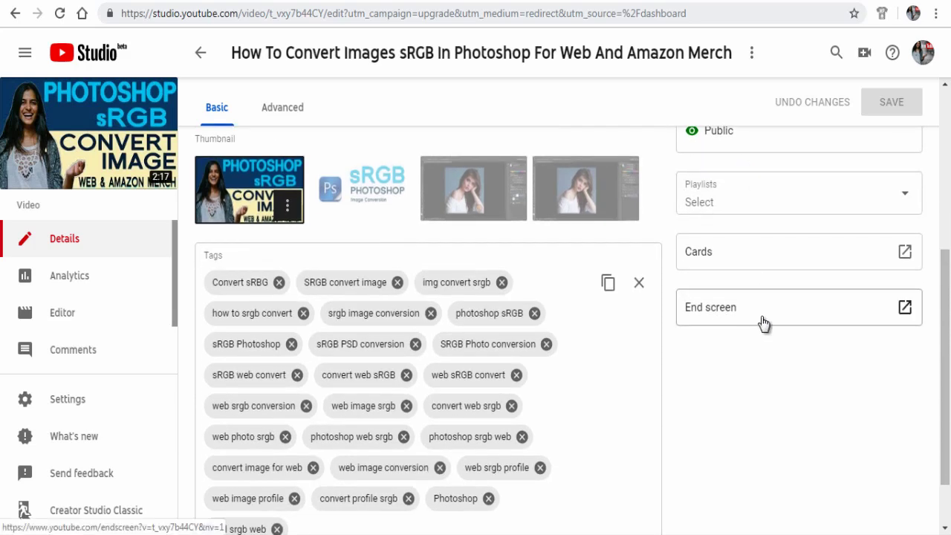
{"action": "left_click", "coordinate": [906, 310]}
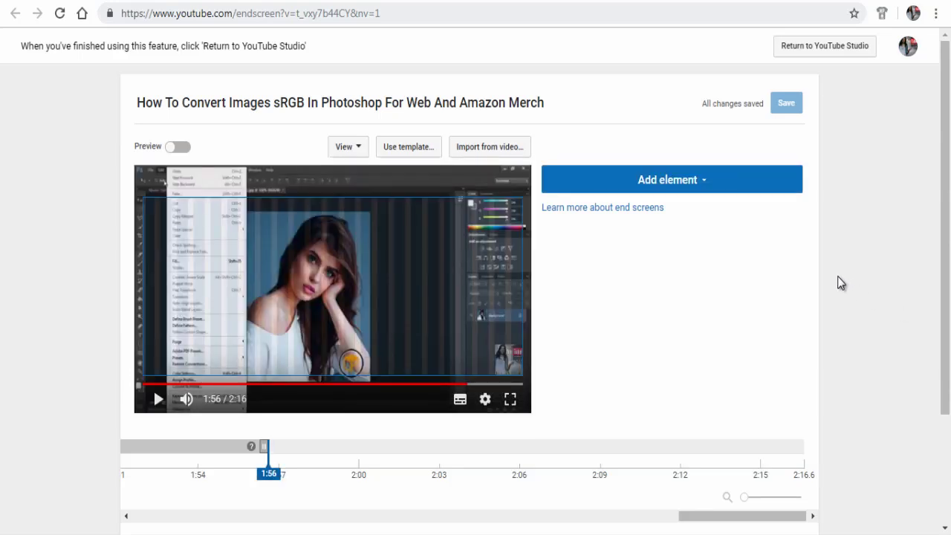
Step: Add a Most recent upload end screen element and place it in the upper-right corner of the video frame
{"action": "left_click", "coordinate": [703, 193]}
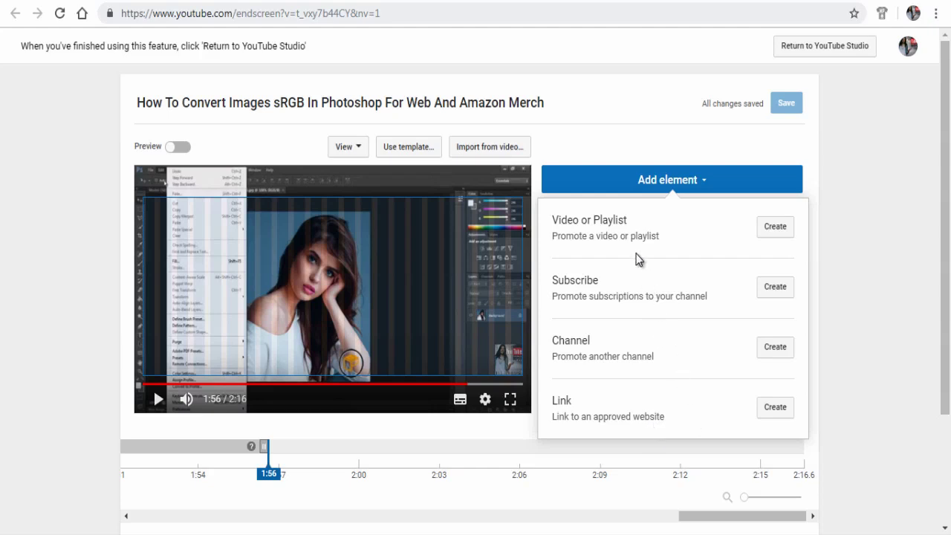
{"action": "left_click", "coordinate": [766, 235]}
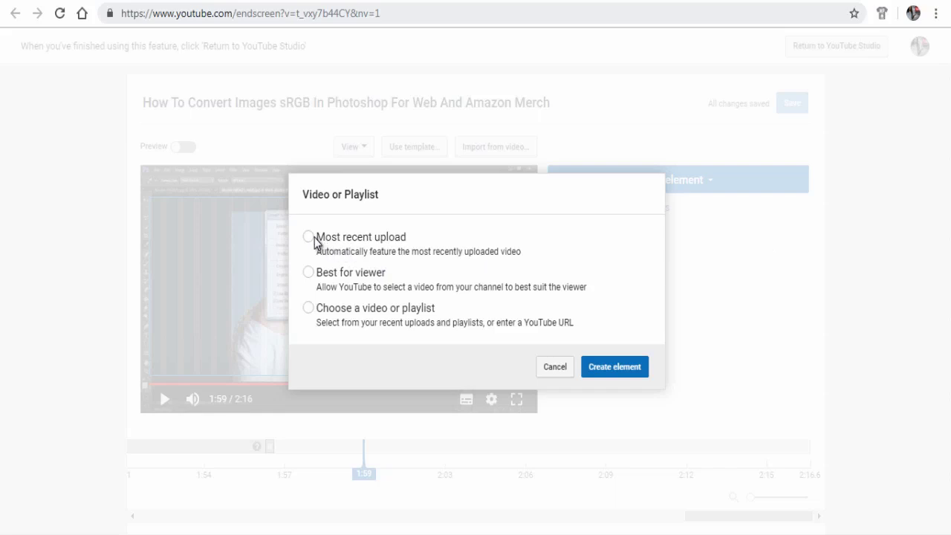
{"action": "left_click", "coordinate": [624, 369]}
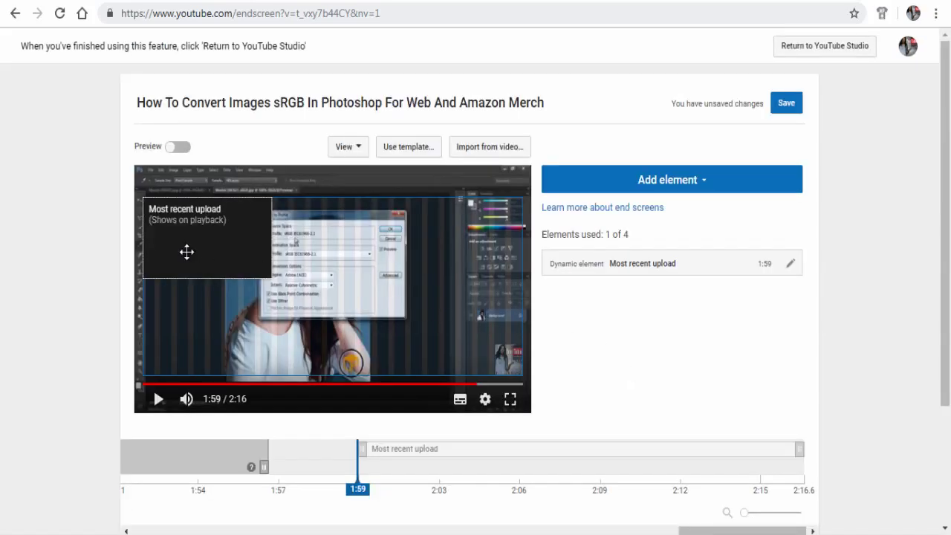
{"action": "left_click_drag", "start_coordinate": [186, 251], "coordinate": [473, 261]}
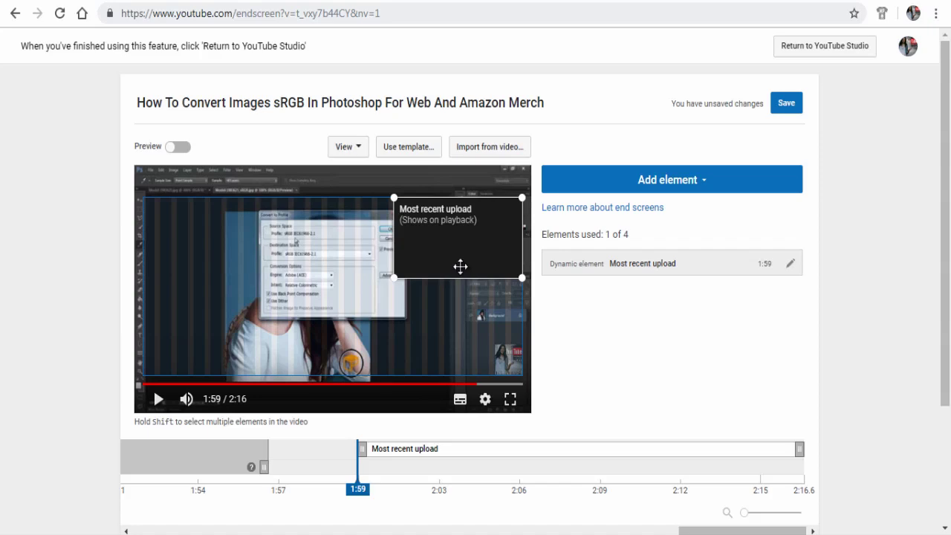
Step: Add a Best for viewer element starting at 2:00 and place it in the lower-right corner of the video frame
{"action": "left_click", "coordinate": [364, 482]}
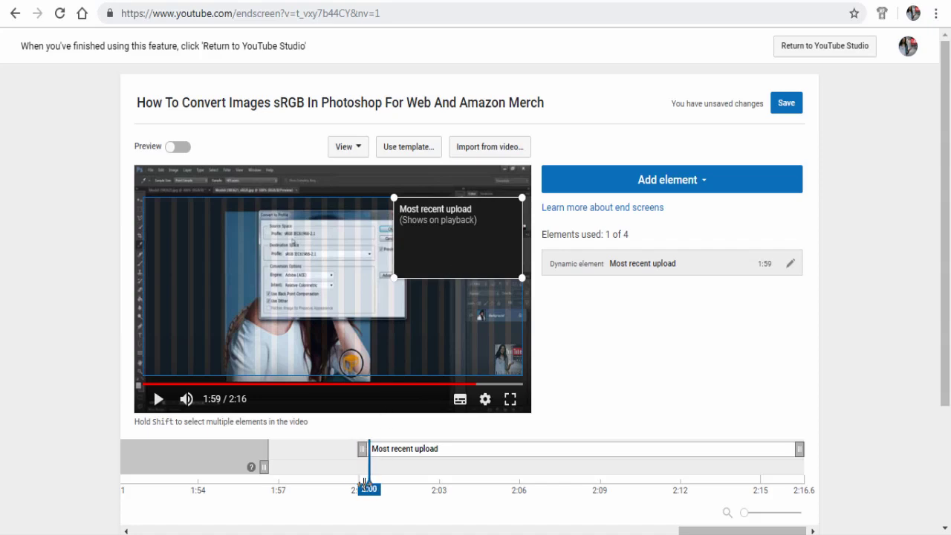
{"action": "left_click", "coordinate": [683, 186]}
{"action": "left_click", "coordinate": [767, 229]}
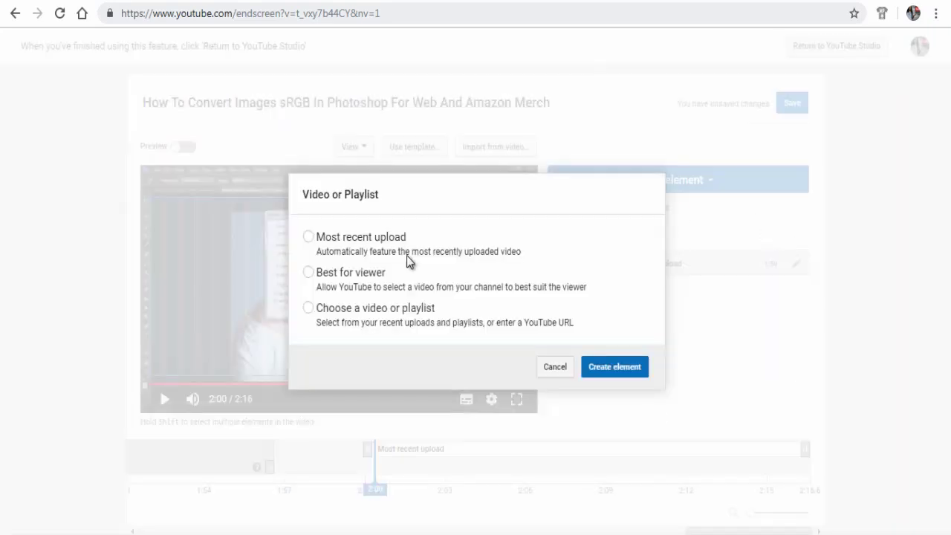
{"action": "left_click", "coordinate": [308, 273]}
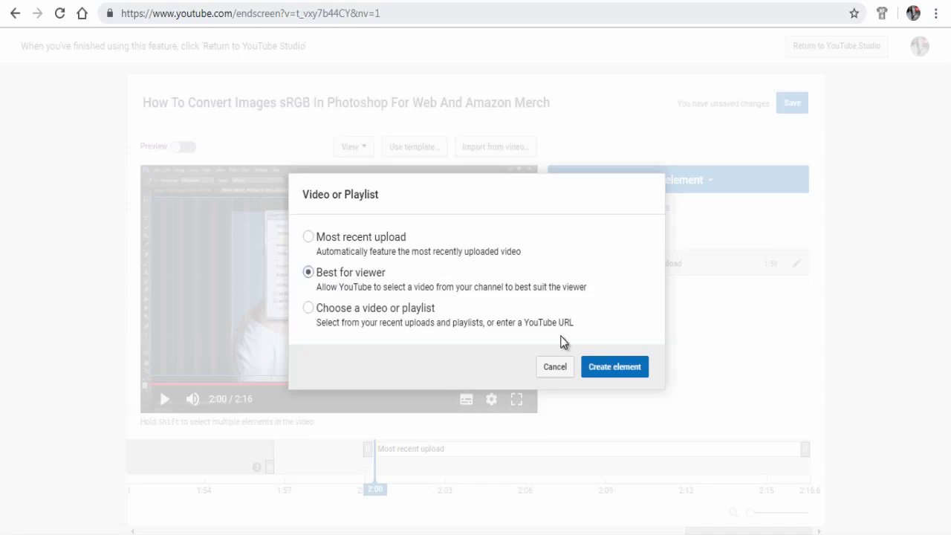
{"action": "left_click", "coordinate": [617, 367]}
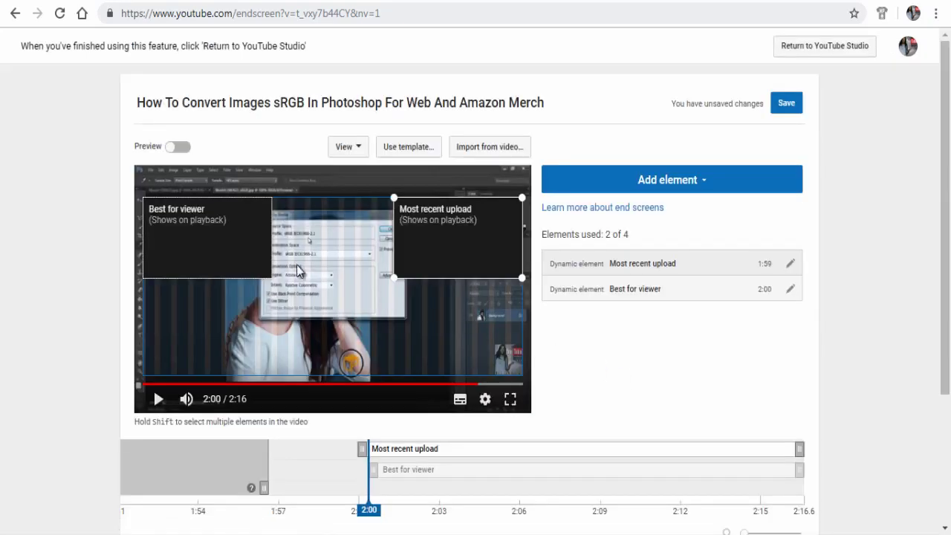
{"action": "left_click", "coordinate": [221, 230]}
{"action": "left_click_drag", "start_coordinate": [220, 230], "coordinate": [456, 362]}
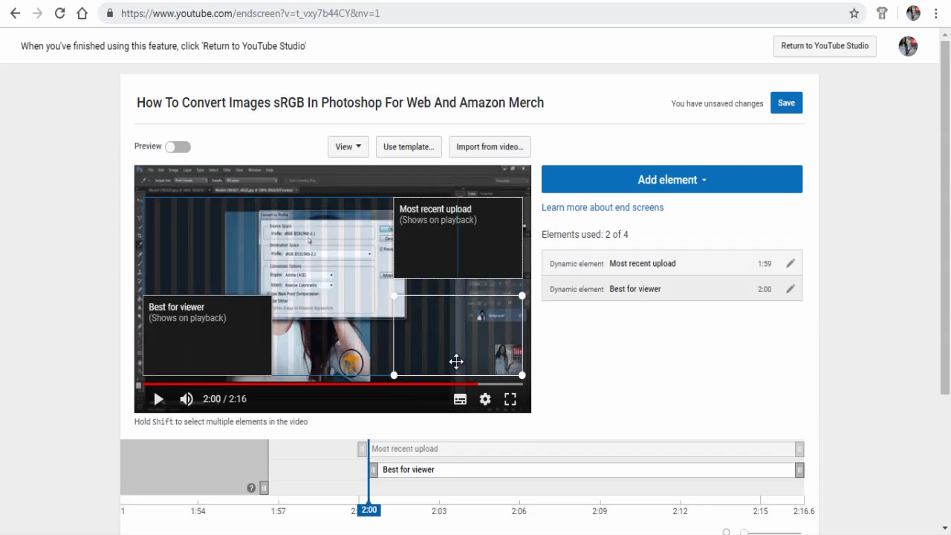
Step: Add a video element for the upload "Best places to sell photos online and make money" at 2:01
{"action": "left_click", "coordinate": [701, 189]}
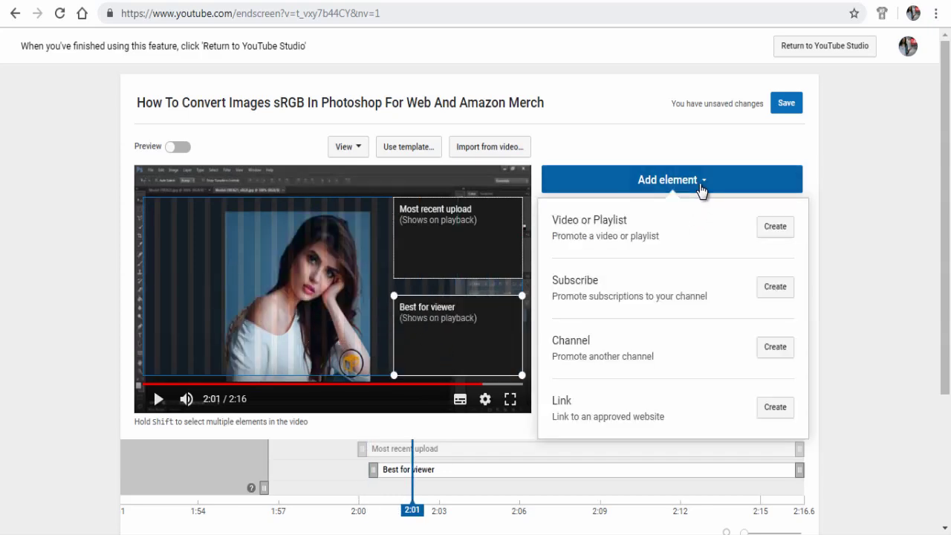
{"action": "left_click", "coordinate": [766, 232]}
{"action": "left_click", "coordinate": [336, 318]}
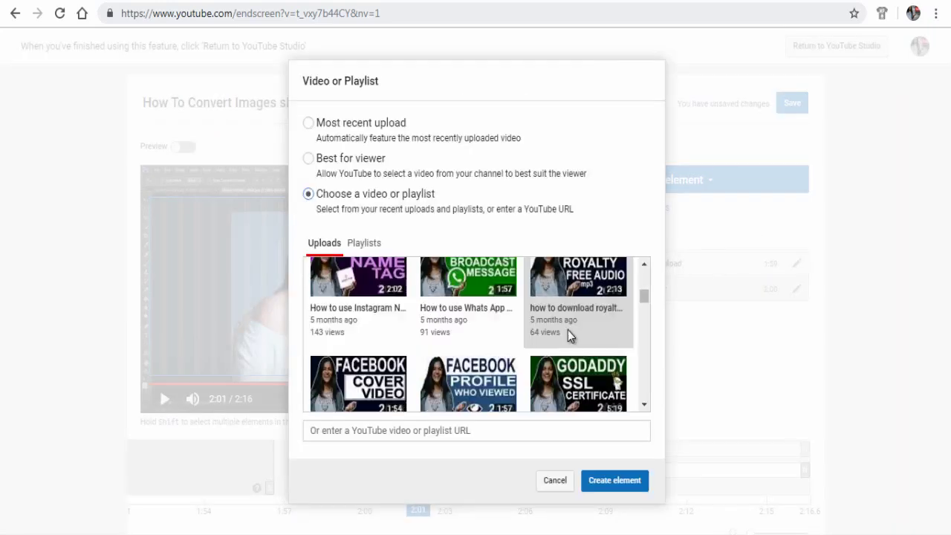
{"action": "scroll", "coordinate": [568, 330], "scroll_direction": "down", "scroll_amount": 2}
{"action": "left_click", "coordinate": [549, 331]}
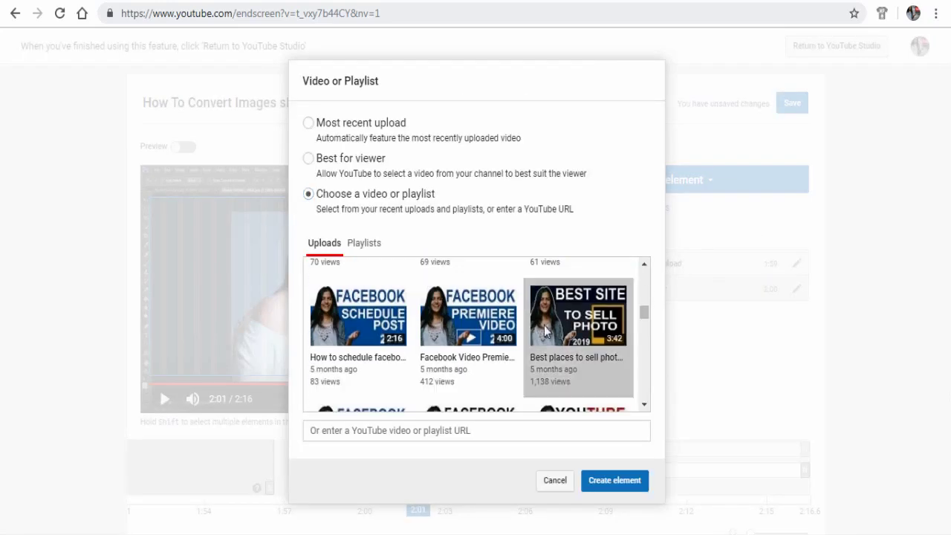
{"action": "left_click", "coordinate": [591, 483]}
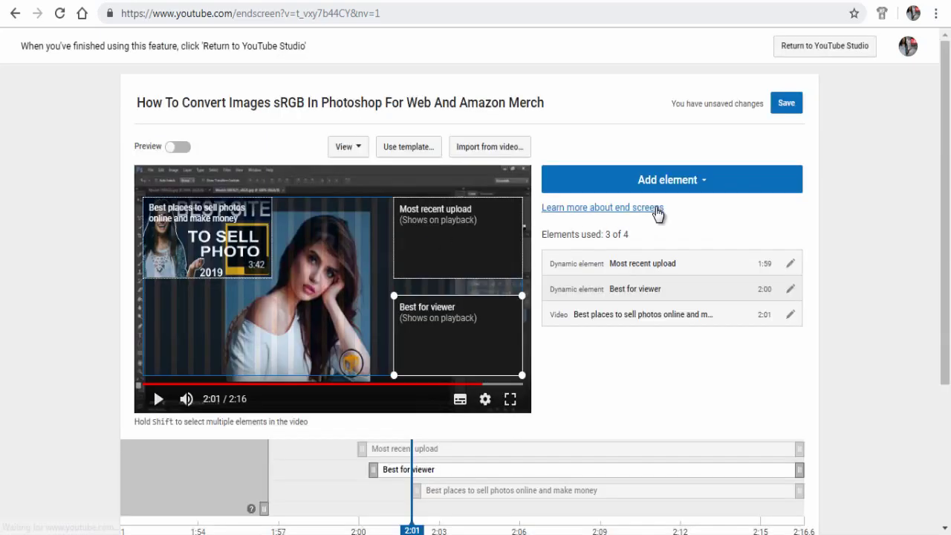
Step: Start another video or playlist element and select the Google Tutorial Videos playlist for it
{"action": "left_click", "coordinate": [701, 189]}
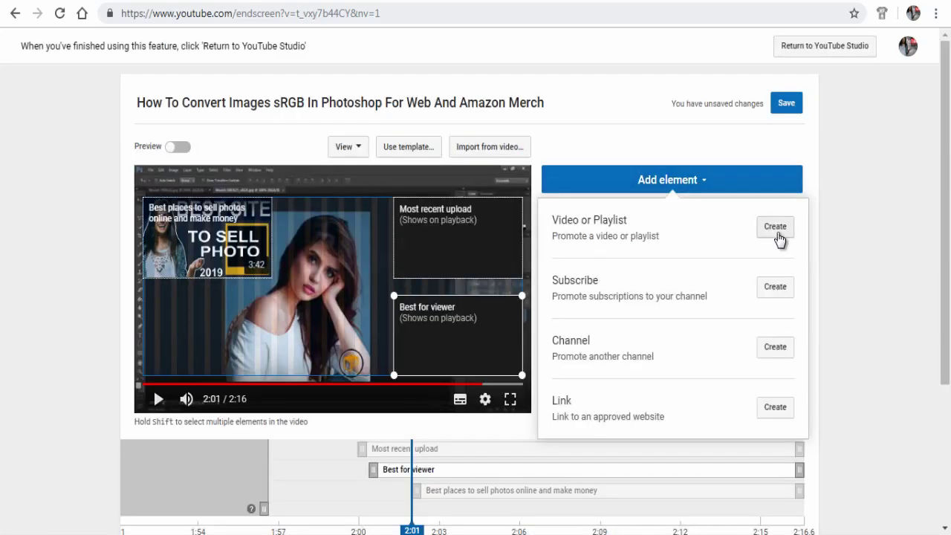
{"action": "left_click", "coordinate": [777, 232]}
{"action": "left_click", "coordinate": [310, 313]}
{"action": "left_click", "coordinate": [364, 243]}
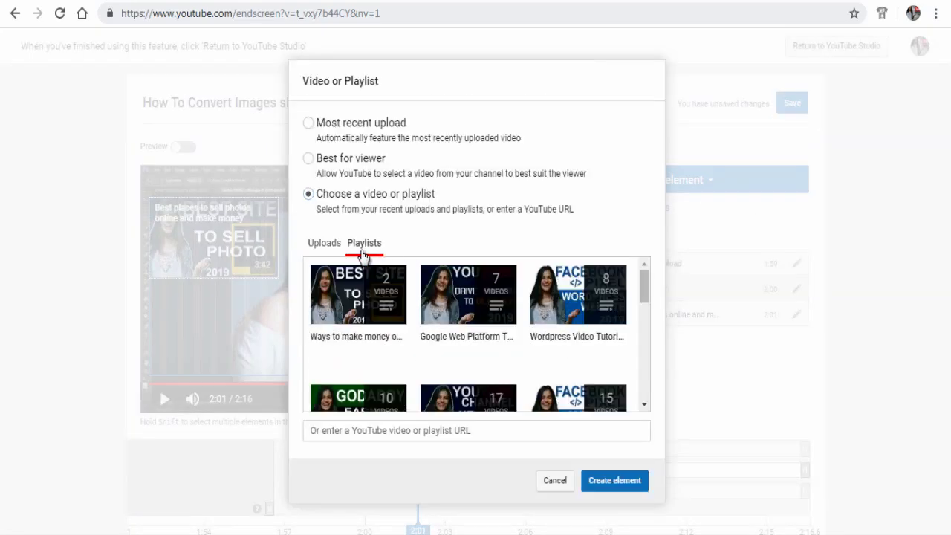
{"action": "scroll", "coordinate": [394, 294], "scroll_direction": "down", "scroll_amount": 3}
{"action": "left_click", "coordinate": [578, 297]}
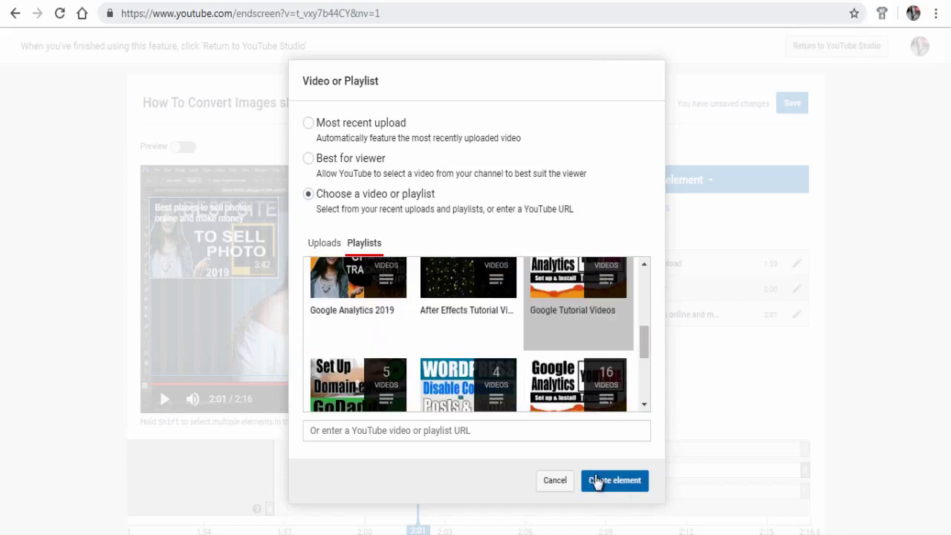
Step: Copy the URL of "How To Download Hi Resolution Images From Amazon" from its watch page and create the element from that URL instead
{"action": "left_click", "coordinate": [312, 431]}
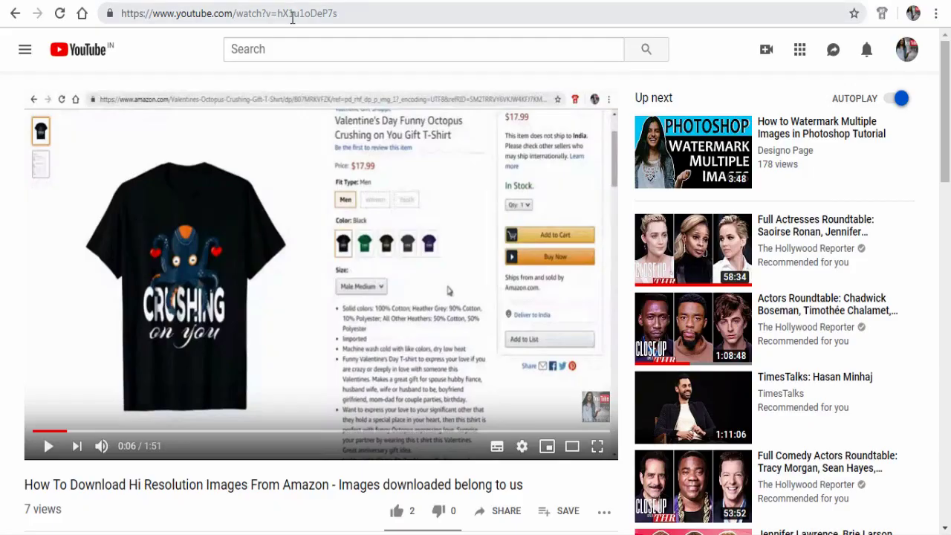
{"action": "left_click", "coordinate": [287, 23]}
{"action": "right_click", "coordinate": [290, 25]}
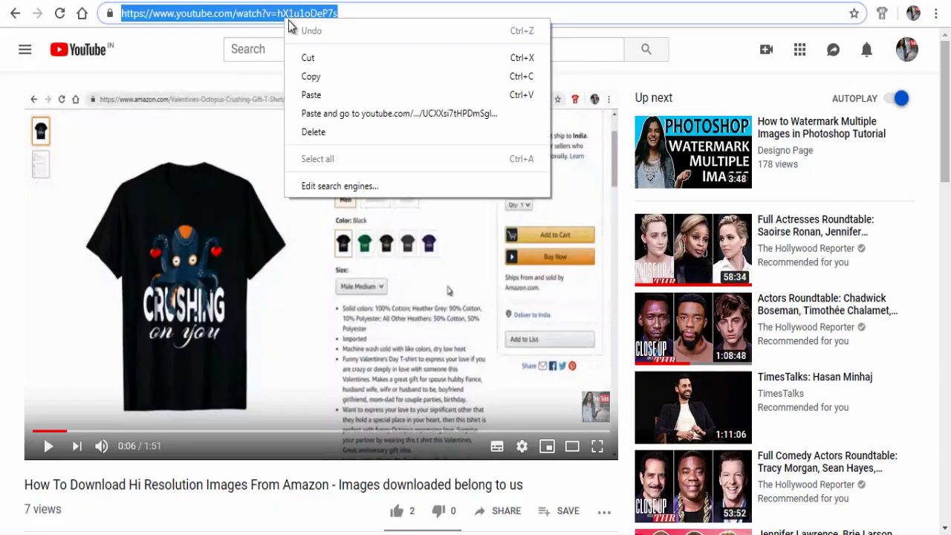
{"action": "left_click", "coordinate": [326, 77]}
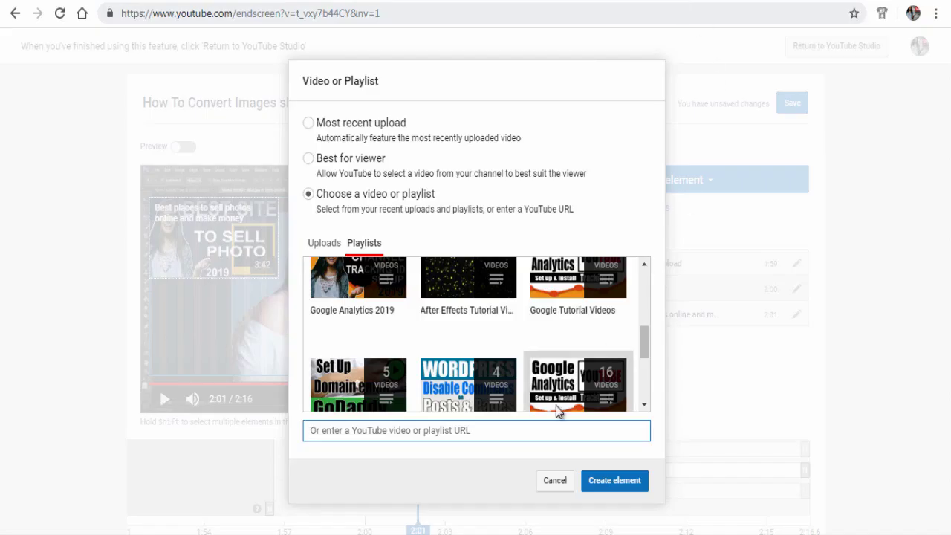
{"action": "right_click", "coordinate": [389, 433]}
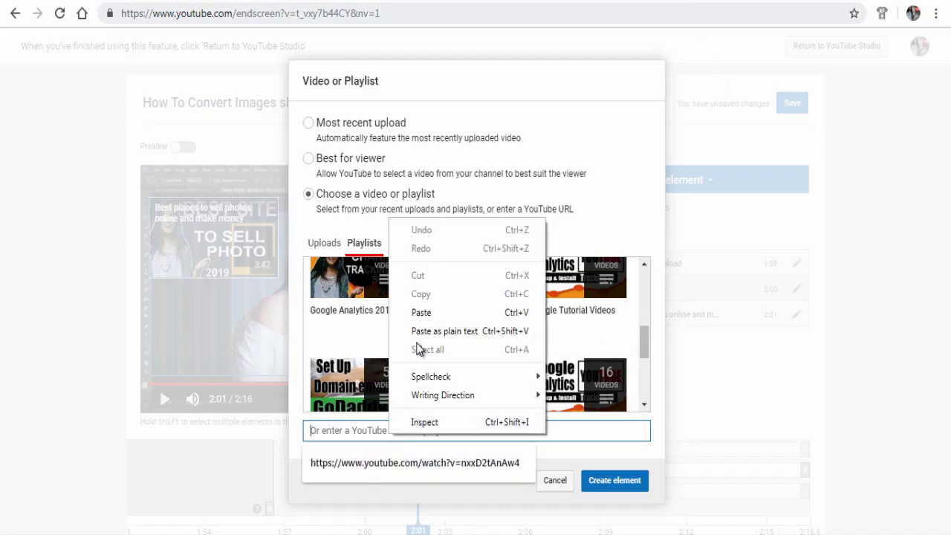
{"action": "left_click", "coordinate": [422, 313]}
{"action": "left_click", "coordinate": [601, 482]}
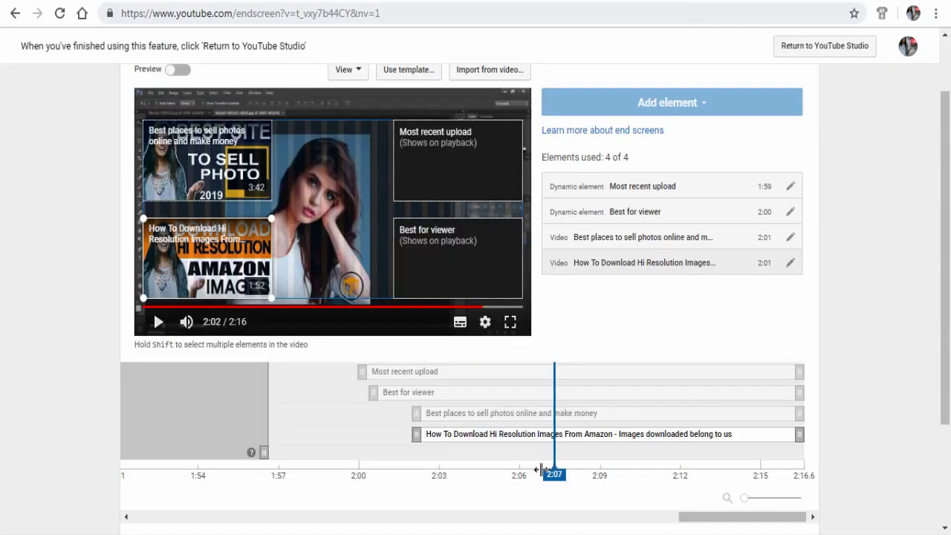
Step: Preview the end screen layout at 2:06 and check how many elements are used
{"action": "left_click_drag", "start_coordinate": [538, 472], "coordinate": [527, 473]}
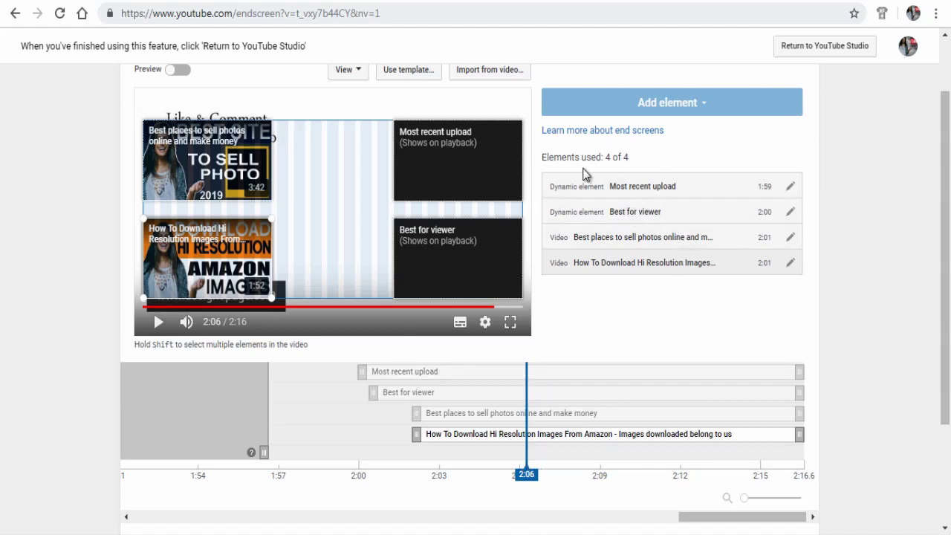
{"action": "left_click_drag", "start_coordinate": [543, 157], "coordinate": [631, 163]}
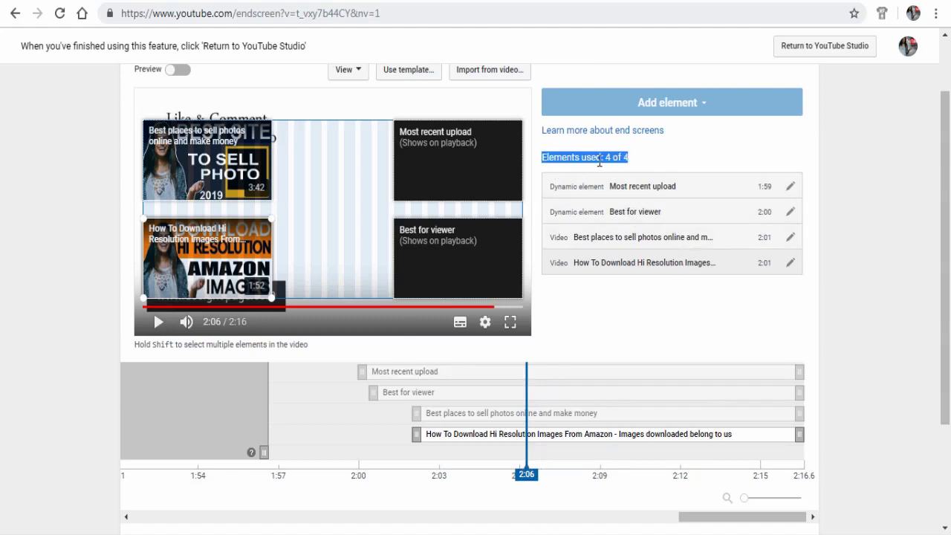
{"action": "left_click", "coordinate": [646, 163]}
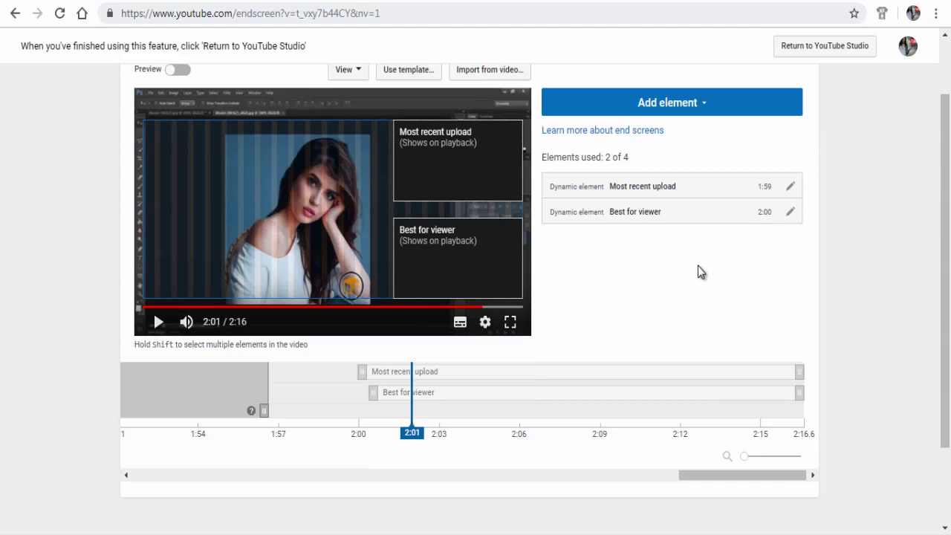
Step: Add a Subscribe element at 2:06 and place it between the Like & Comment text and the website address
{"action": "left_click_drag", "start_coordinate": [402, 432], "coordinate": [535, 440]}
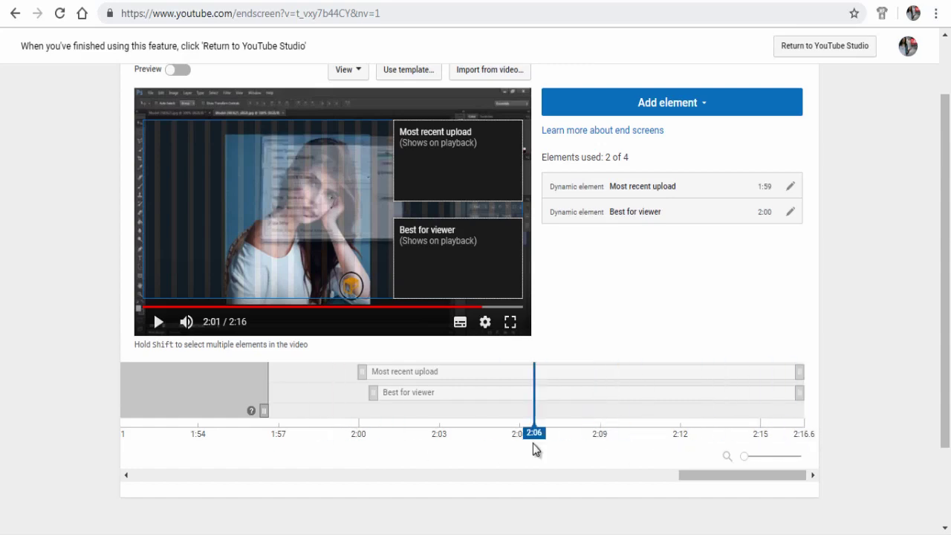
{"action": "left_click", "coordinate": [691, 110]}
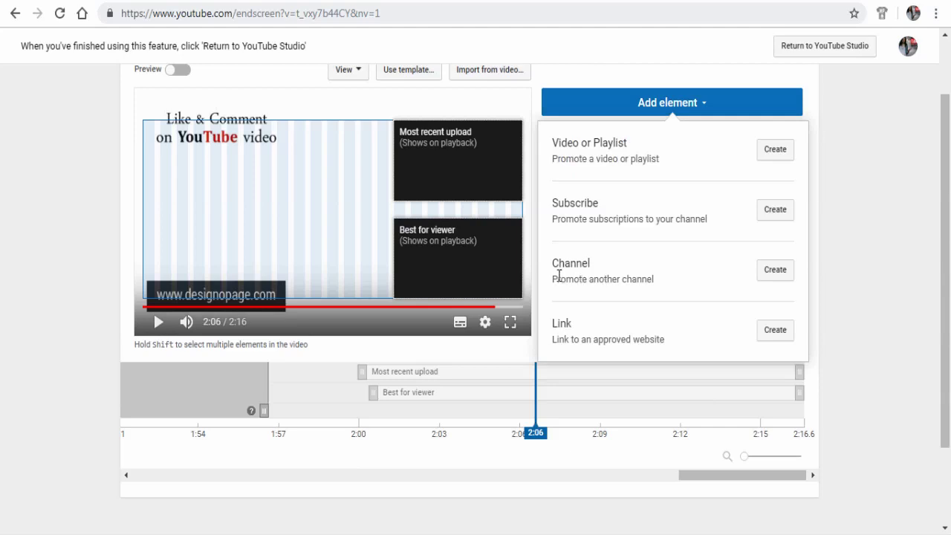
{"action": "left_click", "coordinate": [770, 211]}
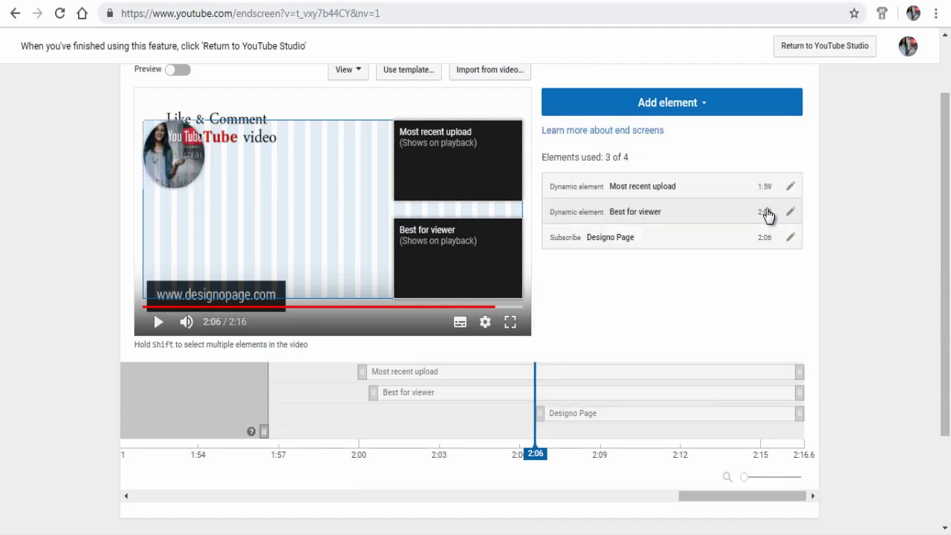
{"action": "left_click_drag", "start_coordinate": [226, 228], "coordinate": [226, 226]}
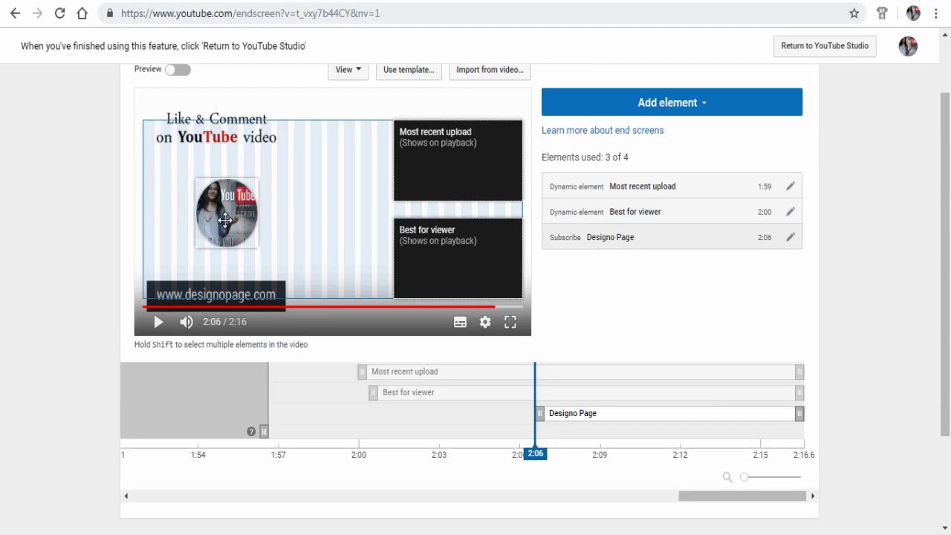
Step: Add a Channel element at 2:07 using the URL copied from the Xpo Tube channel page, with the custom message "Visit XpoTube"
{"action": "left_click", "coordinate": [692, 108]}
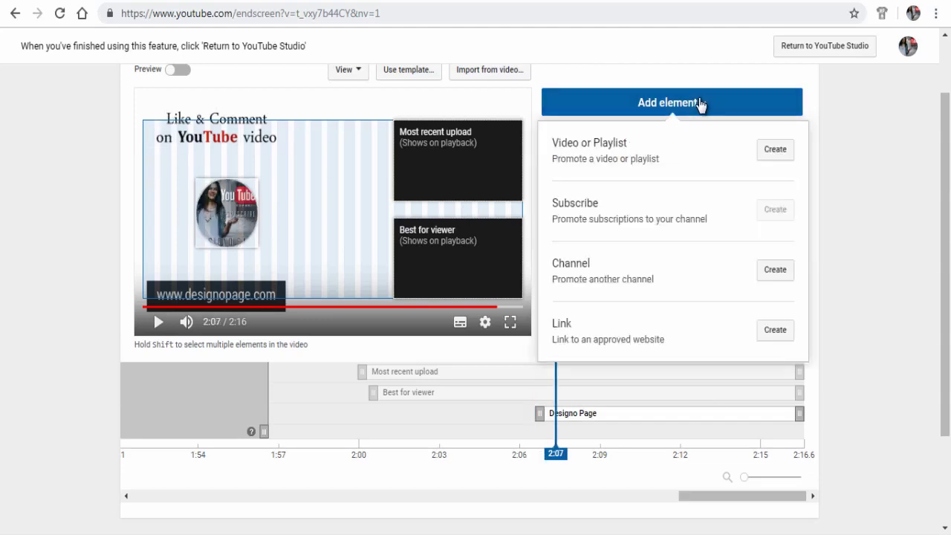
{"action": "left_click", "coordinate": [775, 271]}
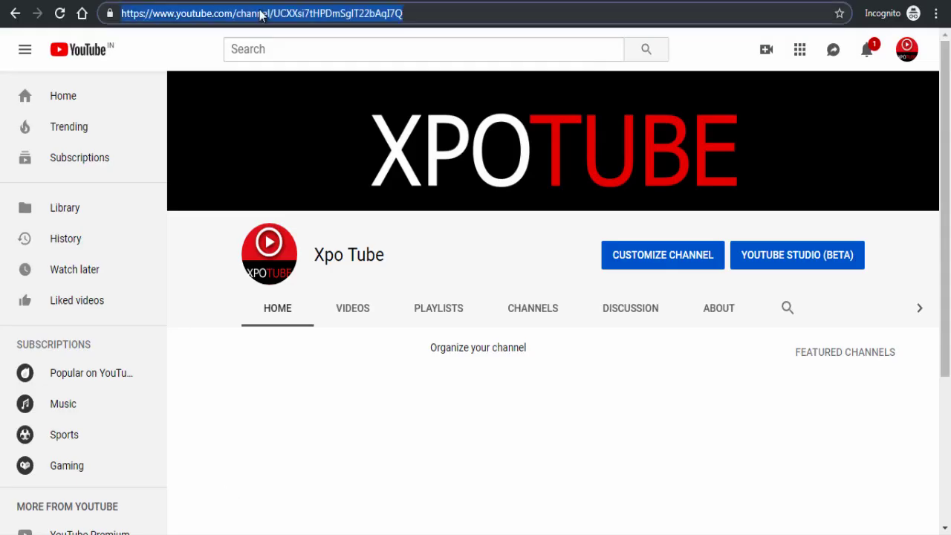
{"action": "right_click", "coordinate": [259, 13]}
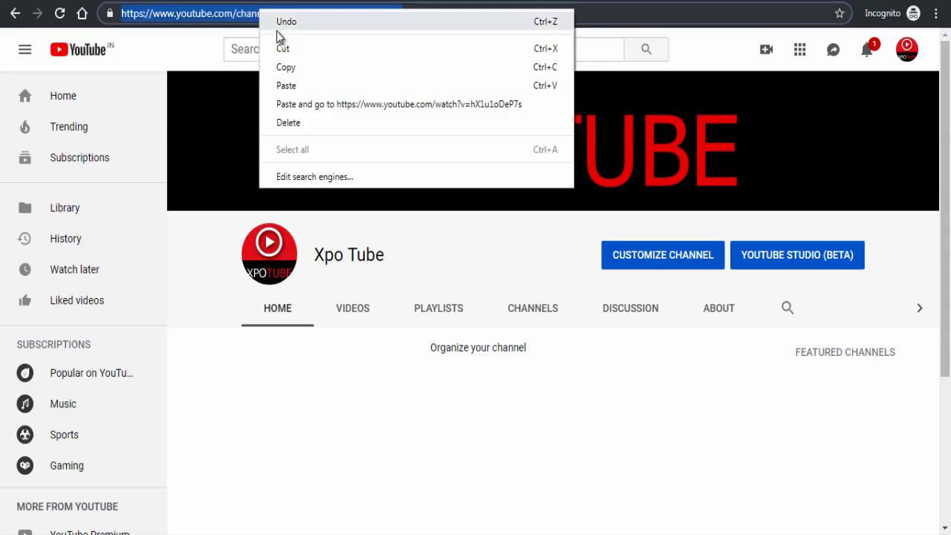
{"action": "left_click", "coordinate": [293, 69]}
{"action": "left_click", "coordinate": [321, 280]}
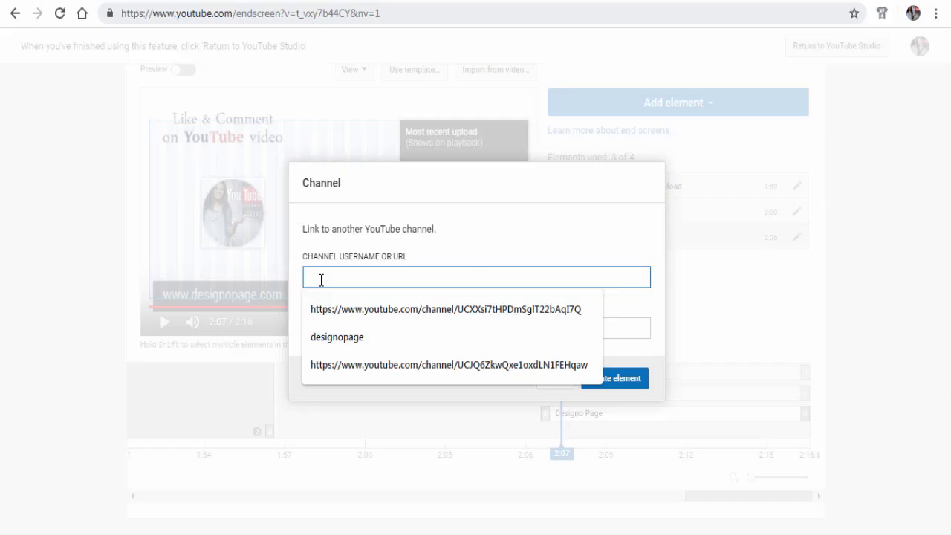
{"action": "right_click", "coordinate": [321, 280]}
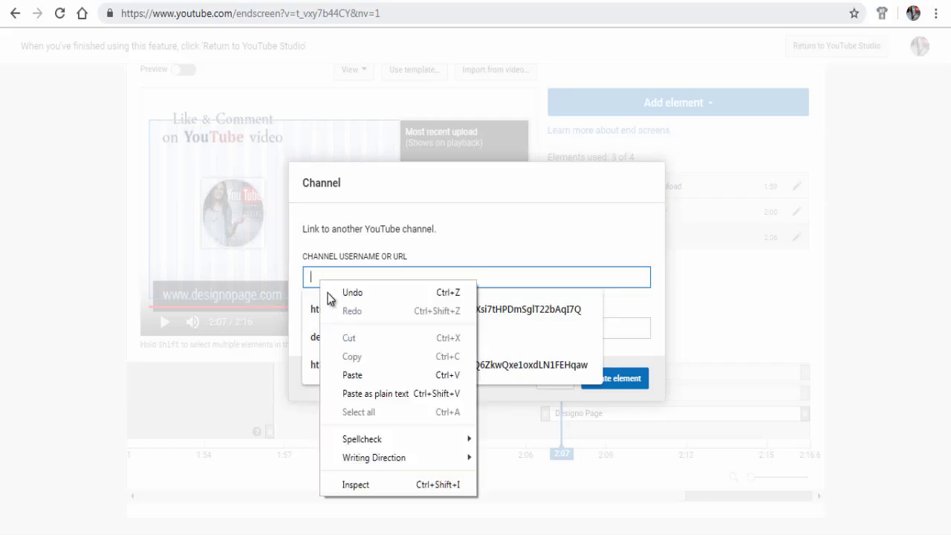
{"action": "left_click", "coordinate": [356, 376]}
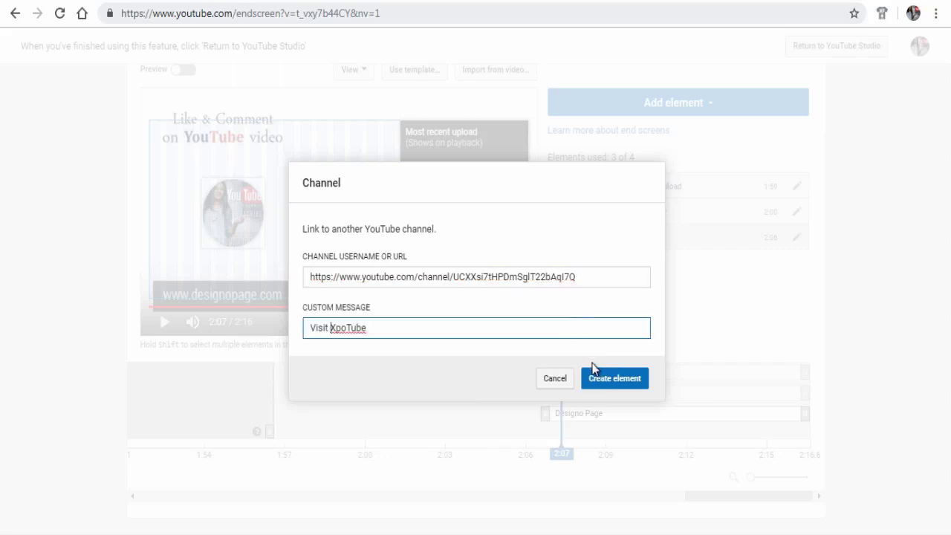
{"action": "left_click", "coordinate": [602, 380]}
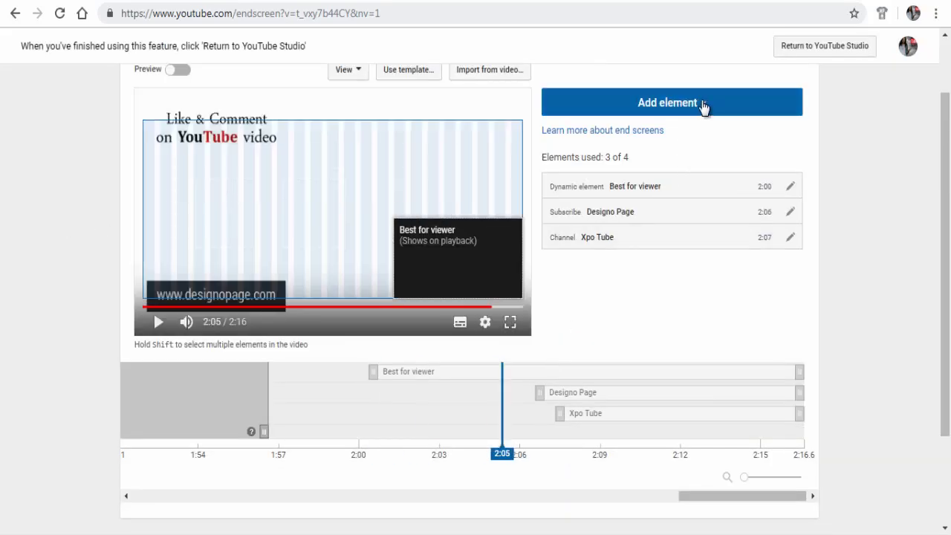
{"action": "left_click", "coordinate": [702, 104]}
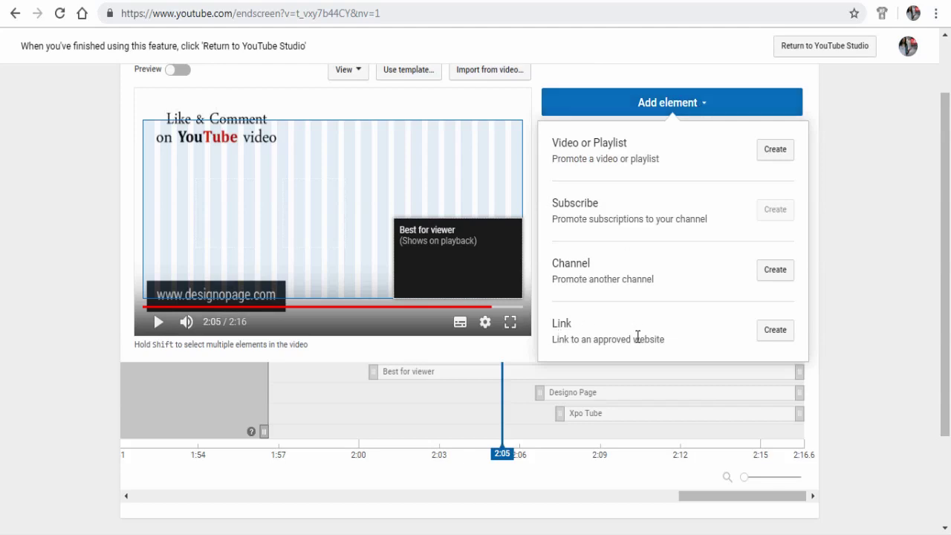
{"action": "left_click", "coordinate": [774, 330]}
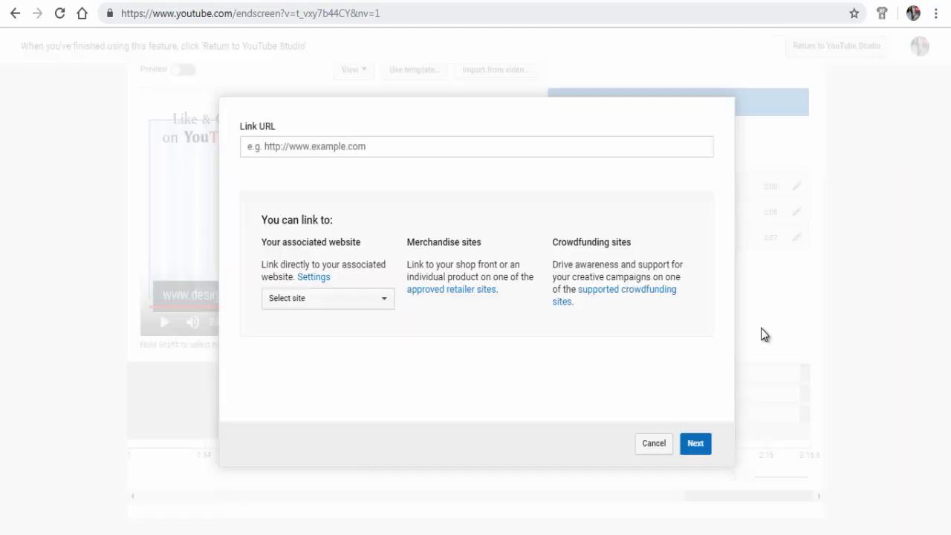
{"action": "left_click", "coordinate": [385, 300]}
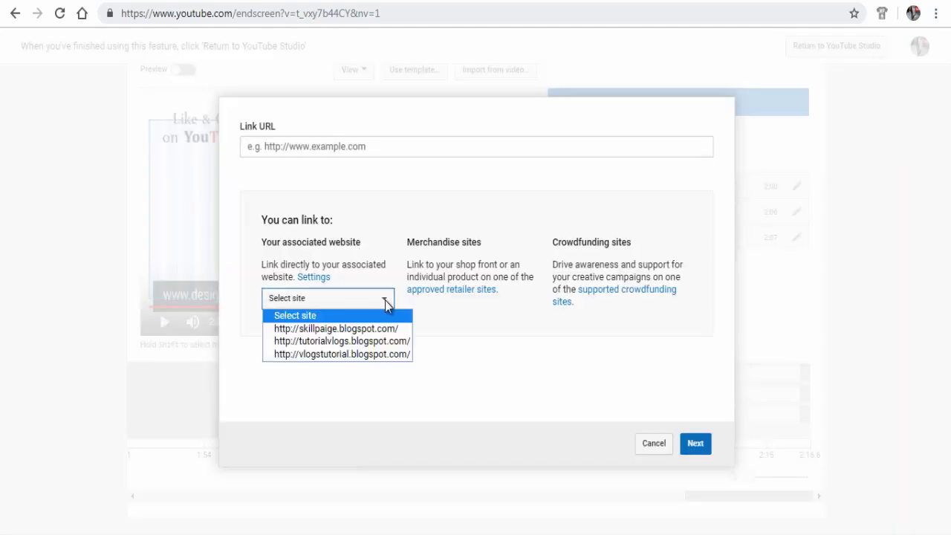
{"action": "left_click", "coordinate": [383, 330]}
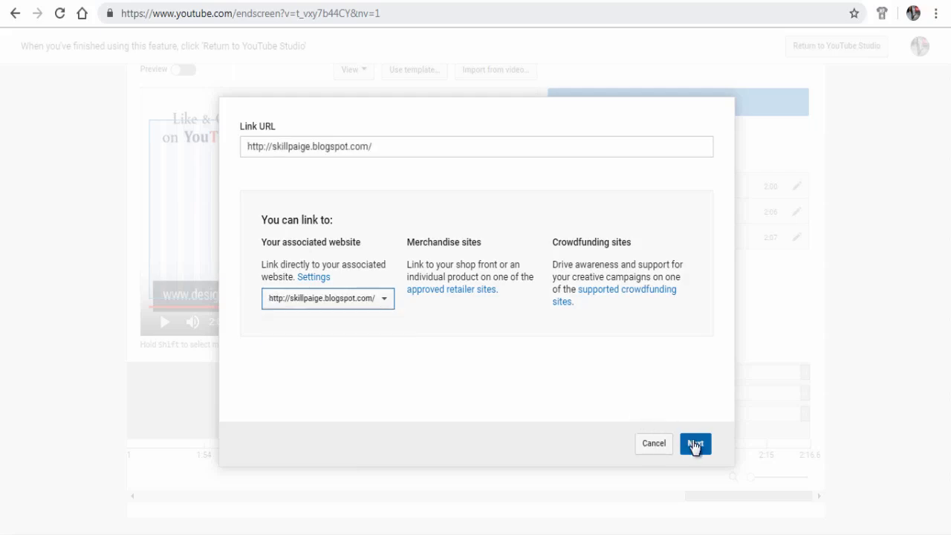
{"action": "left_click", "coordinate": [695, 445]}
{"action": "left_click", "coordinate": [486, 323]}
{"action": "left_click", "coordinate": [319, 360]}
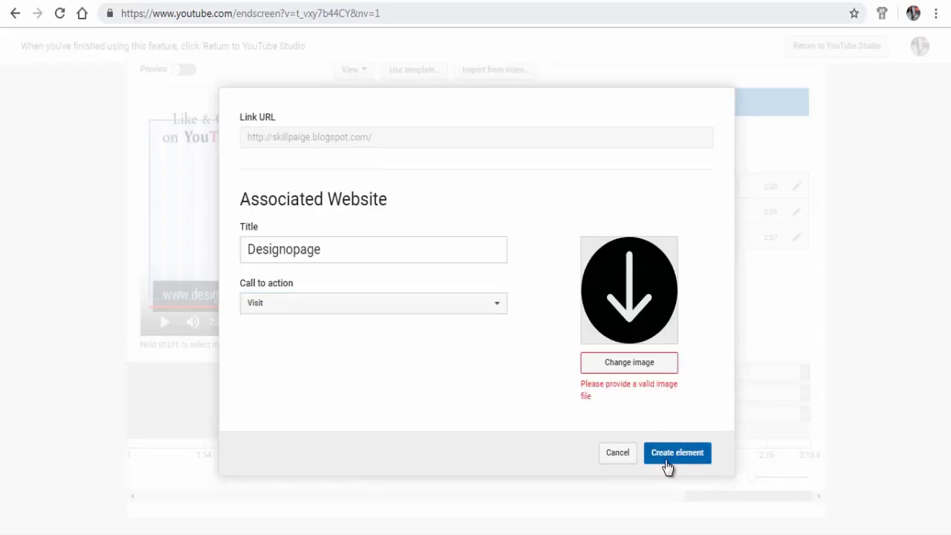
{"action": "left_click", "coordinate": [666, 462]}
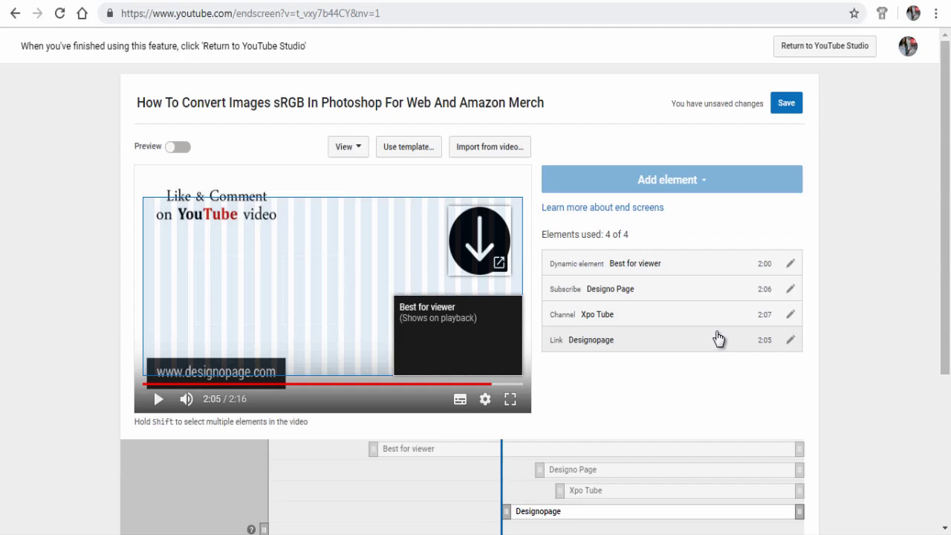
Step: Preview the end screen to check how its elements behave, and save the end screen
{"action": "left_click", "coordinate": [177, 150]}
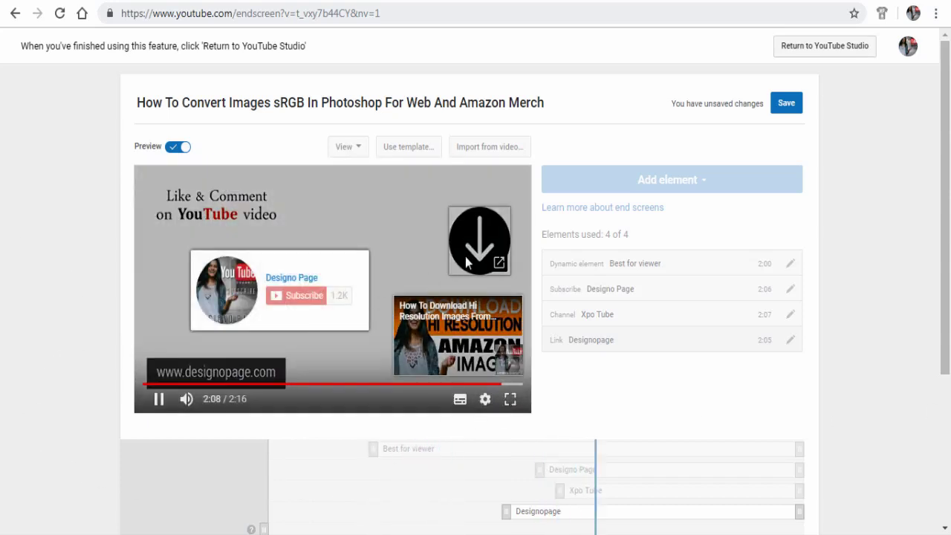
{"action": "mouse_move", "coordinate": [399, 272]}
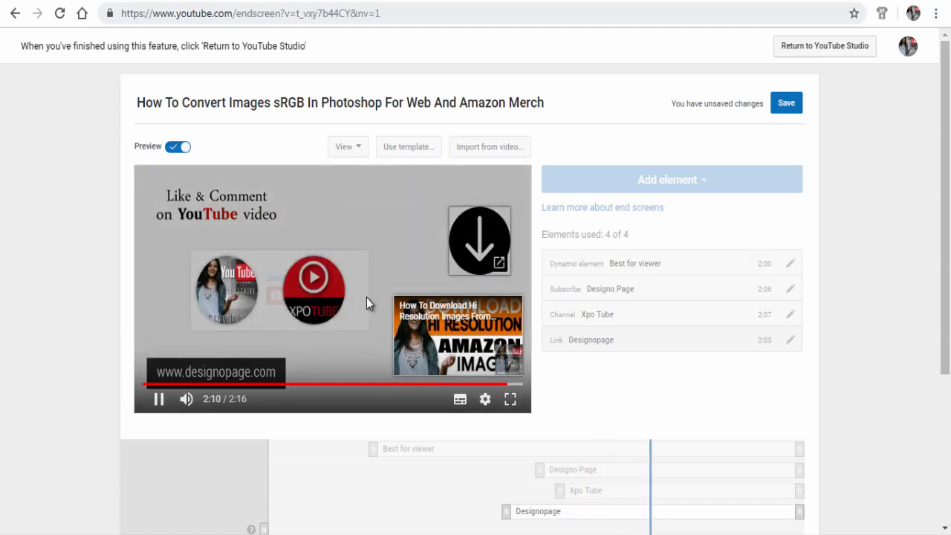
{"action": "mouse_move", "coordinate": [332, 299]}
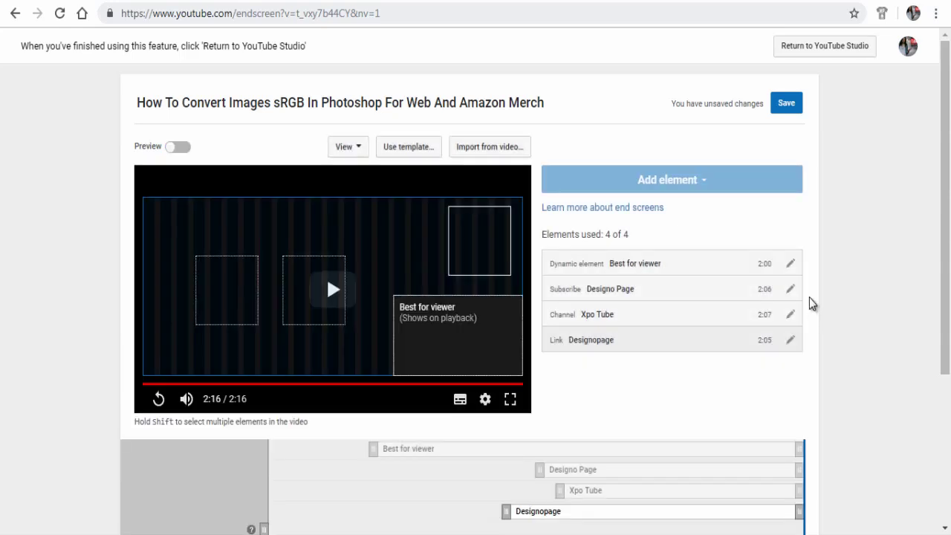
{"action": "left_click", "coordinate": [788, 109]}
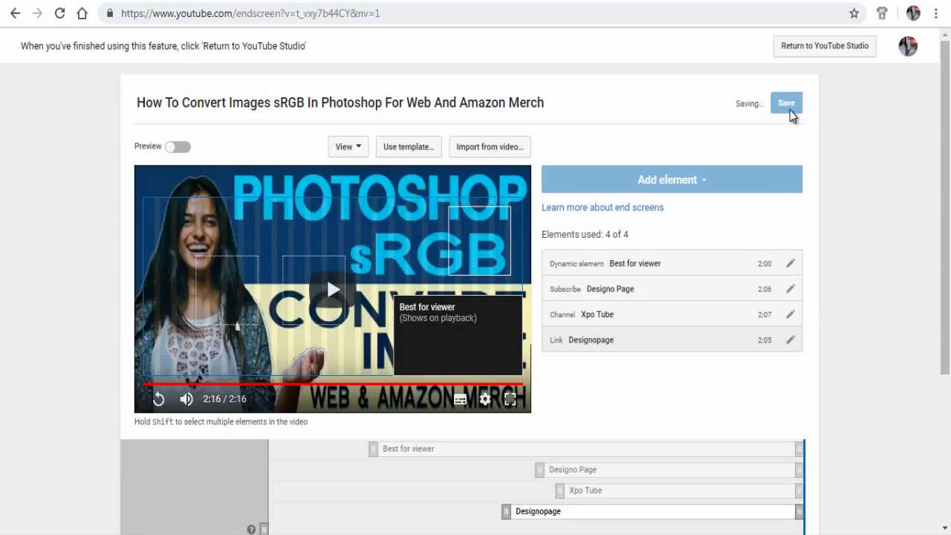